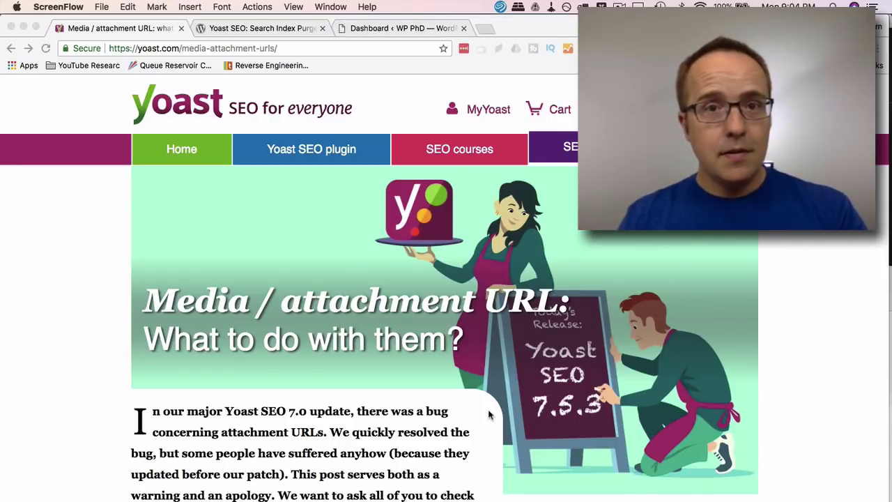
From the dashboard, open SEO > Search Appearance > Media, where attachment URL redirection is Yes
click(391, 29)
scroll(122, 440, down, 10)
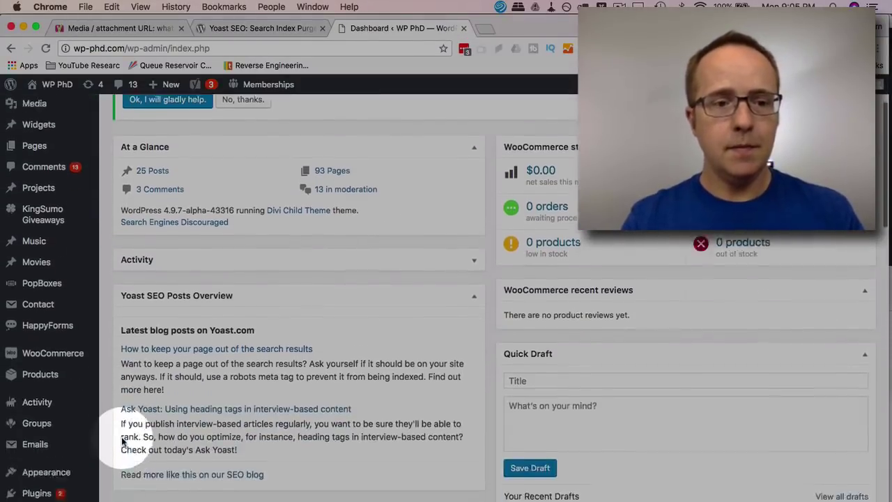
scroll(122, 440, down, 1)
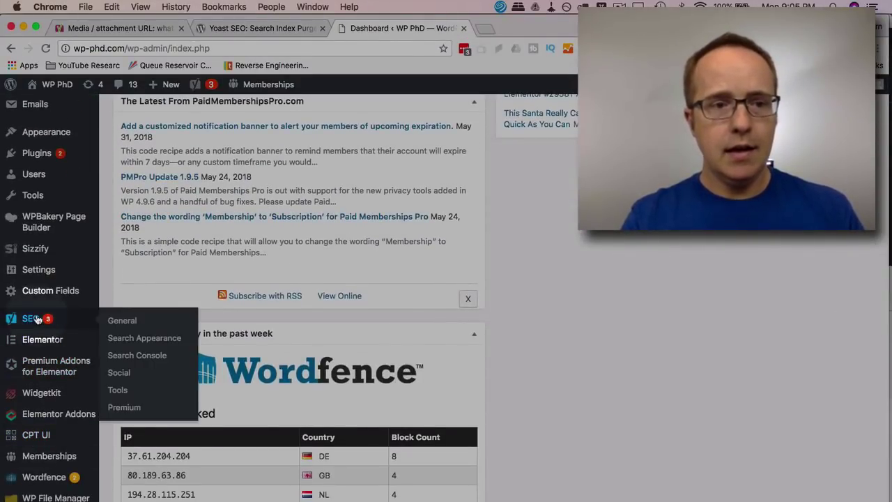
mouse_move(70, 319)
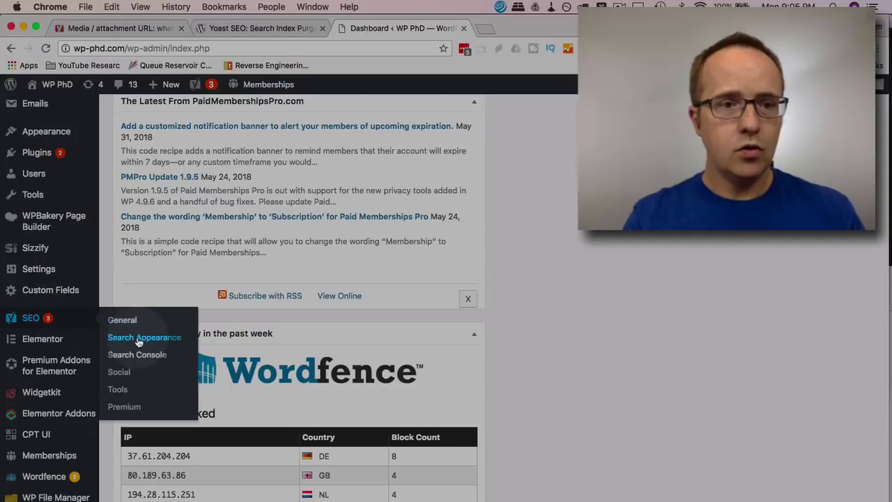
click(177, 338)
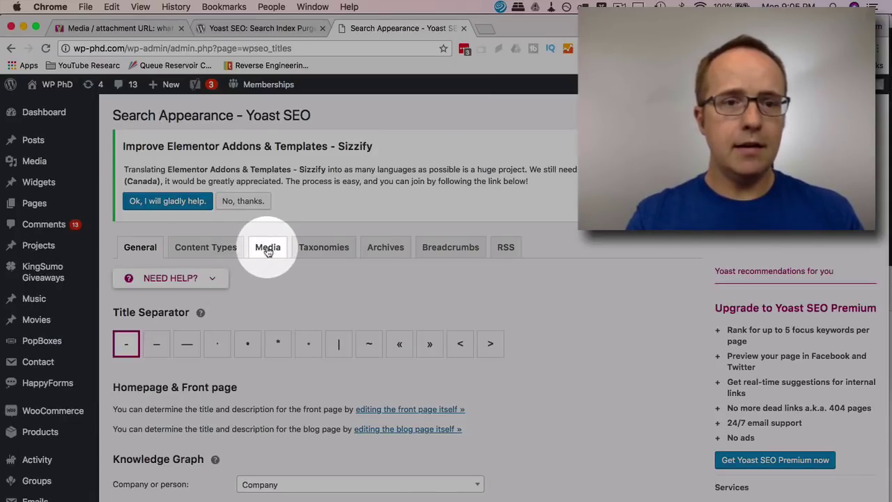
click(267, 248)
scroll(302, 339, down, 3)
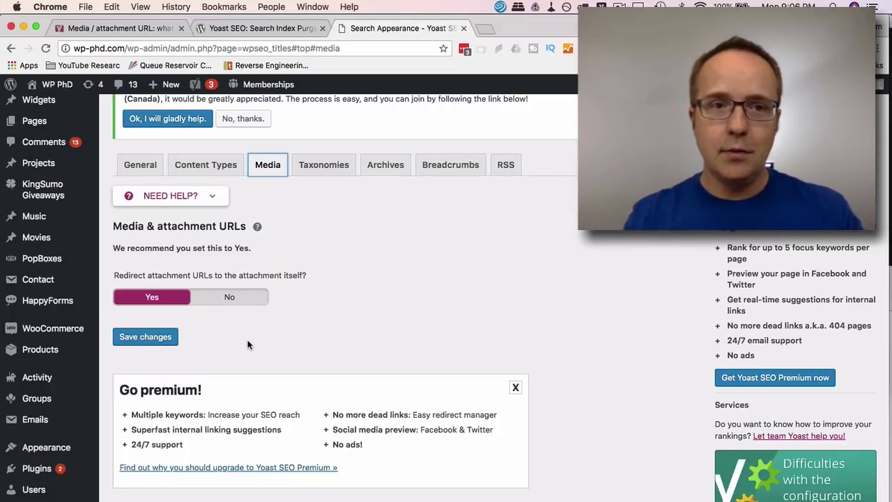
click(248, 32)
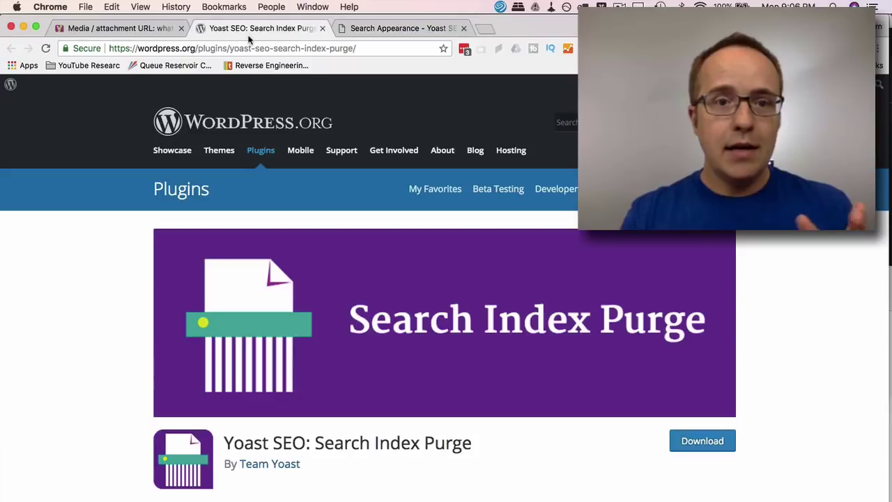
scroll(100, 341, down, 2)
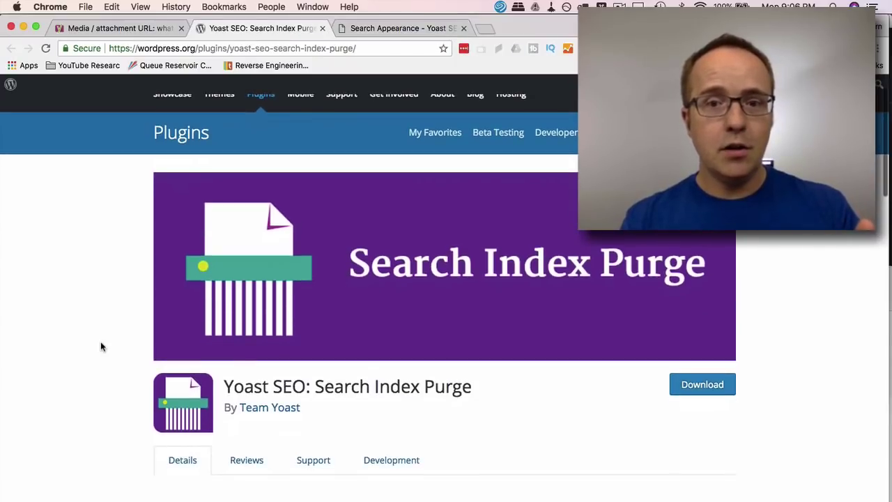
scroll(530, 304, down, 5)
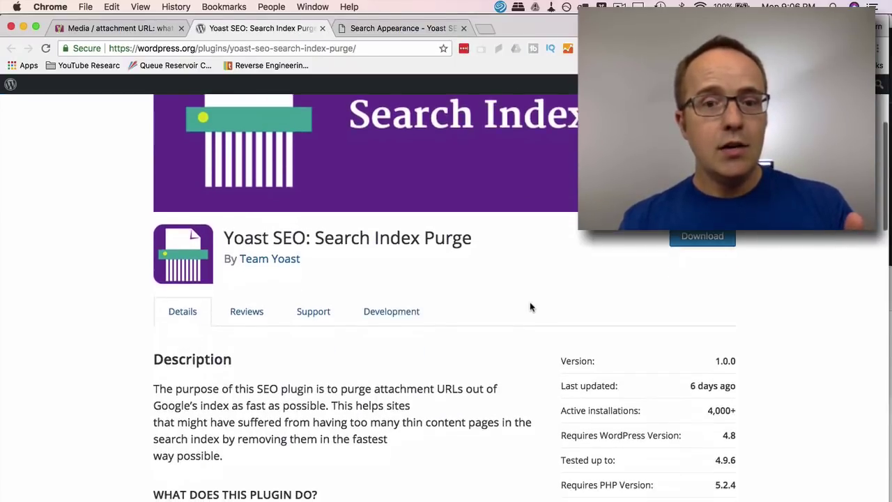
scroll(418, 346, up, 3)
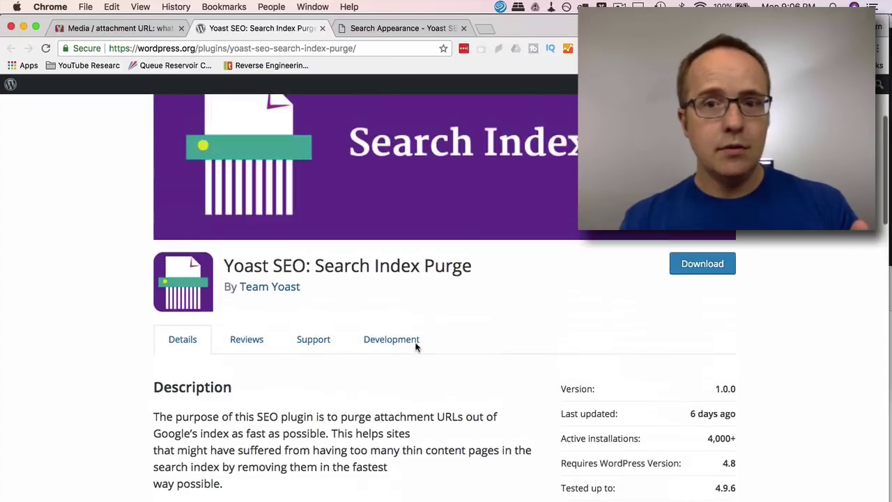
click(406, 27)
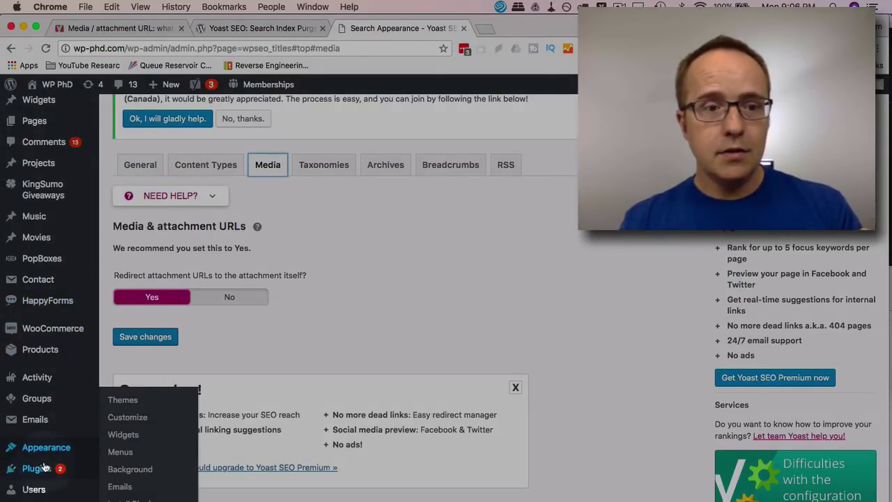
Search the Add New plugins directory for 'search index purge'
scroll(42, 432, down, 2)
click(124, 427)
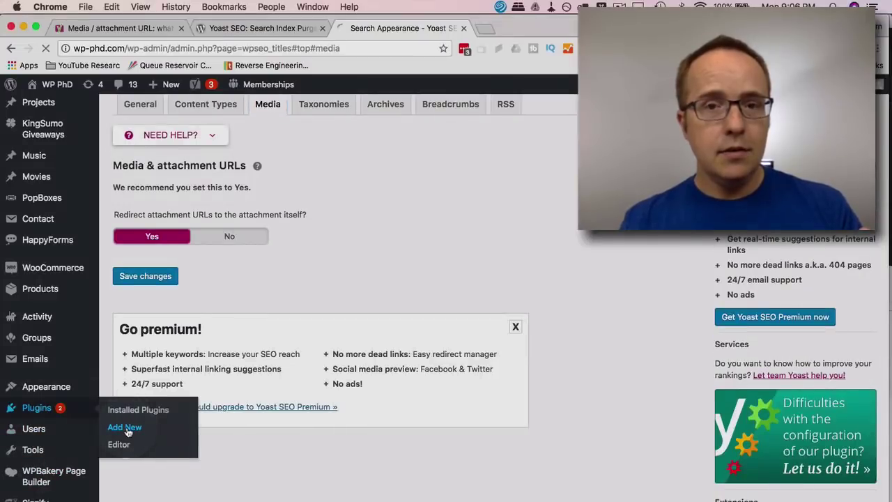
click(736, 255)
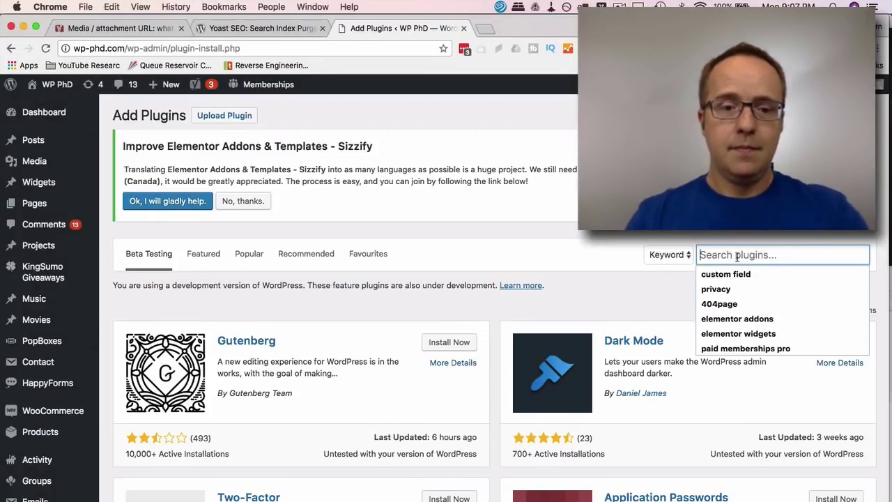
text(search indeix)
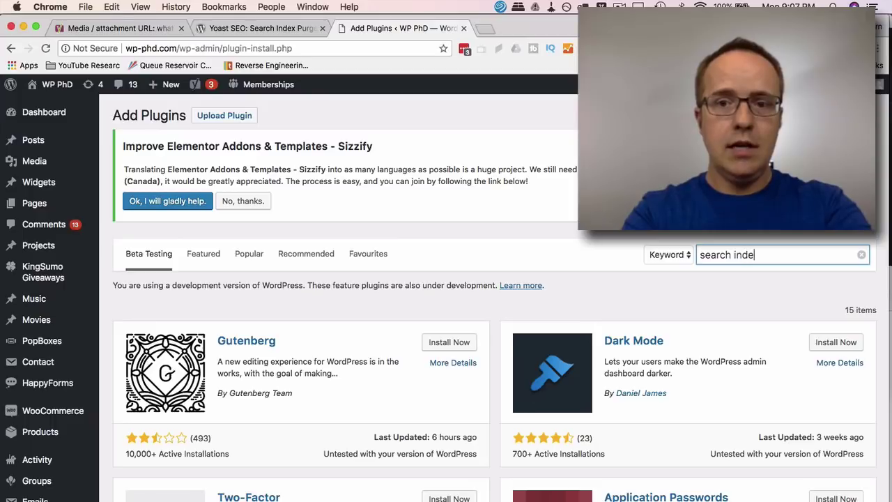
key(BackSpace)
key(BackSpace)
text(x purge)
key(Return)
scroll(679, 334, down, 3)
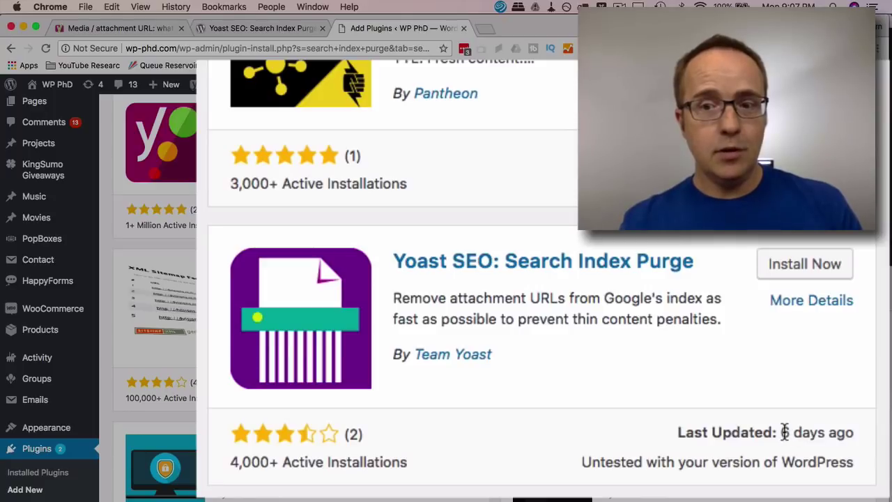
Install and activate the Yoast SEO: Search Index Purge plugin
drag(781, 432, 853, 432)
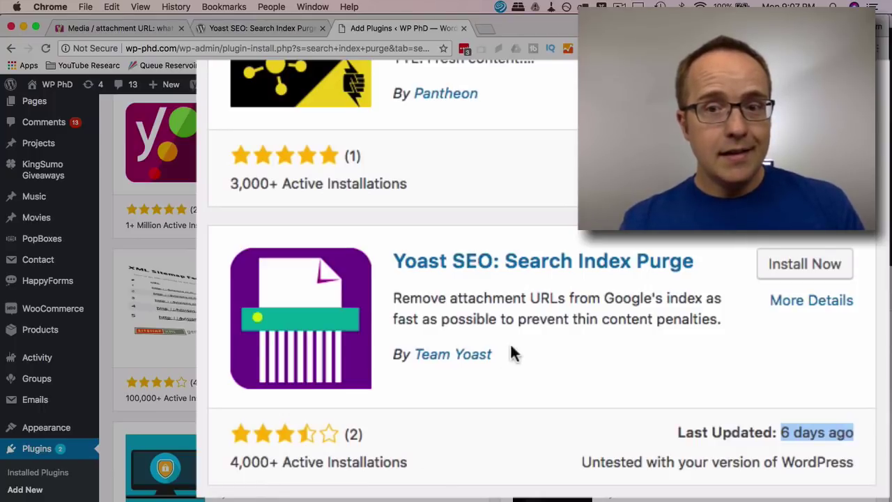
click(808, 273)
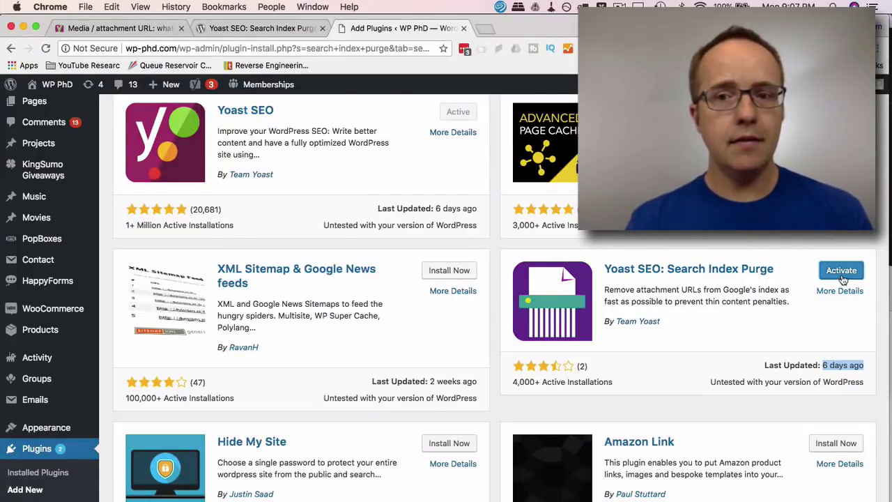
click(841, 270)
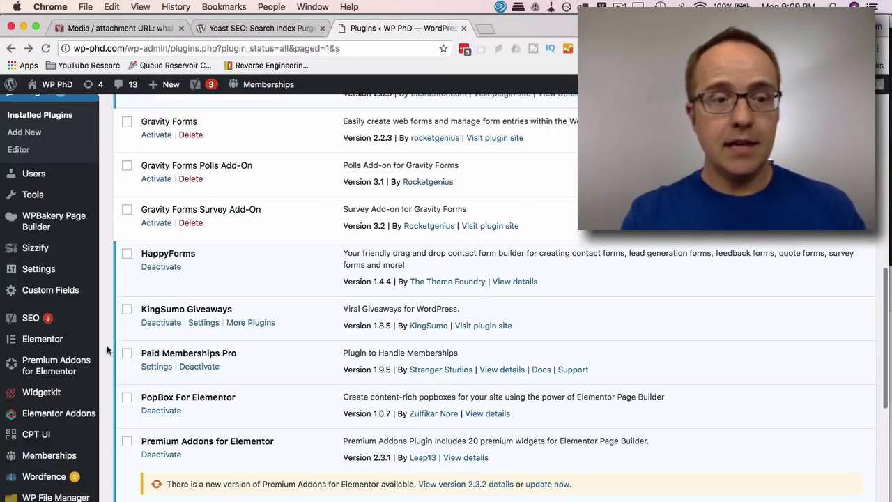
scroll(107, 345, down, 5)
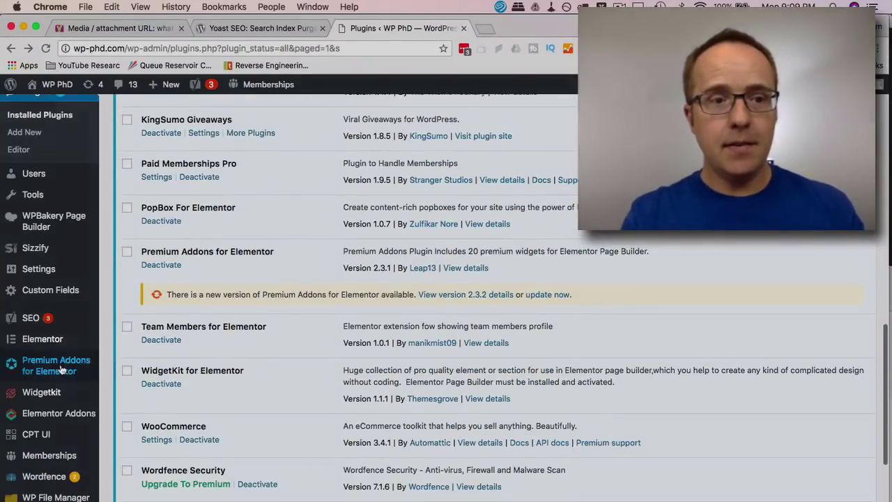
Check the Media settings now overridden by the plugin, then return to its WordPress.org page
mouse_move(31, 321)
click(123, 338)
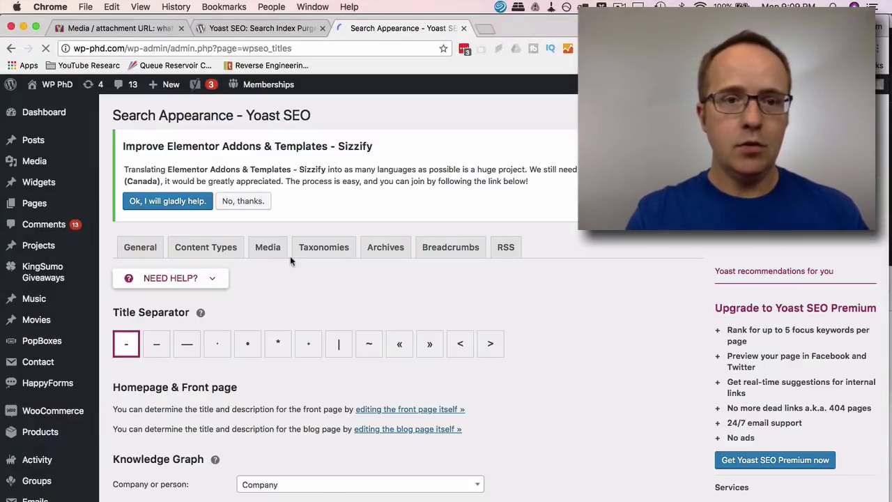
click(277, 254)
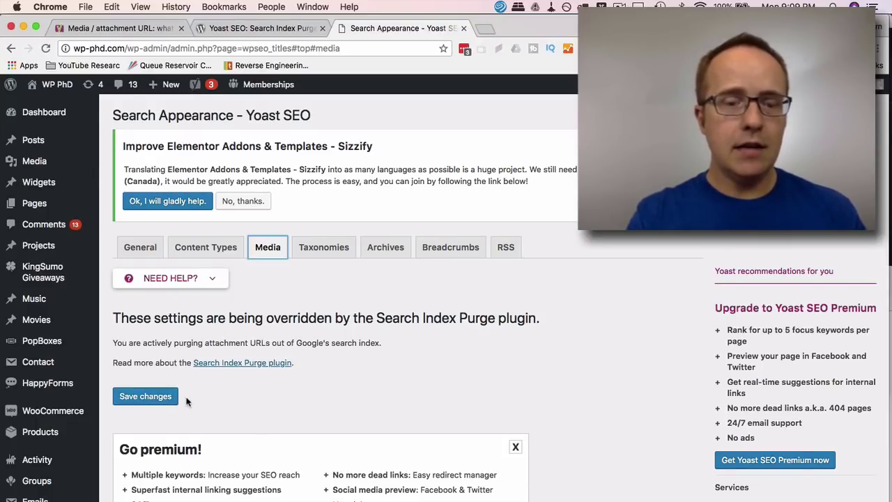
click(260, 27)
scroll(111, 272, up, 10)
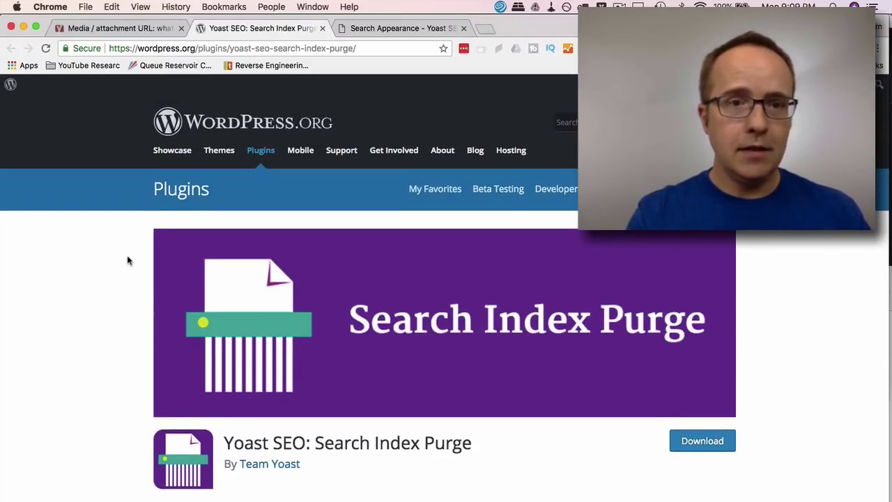
scroll(126, 261, down, 10)
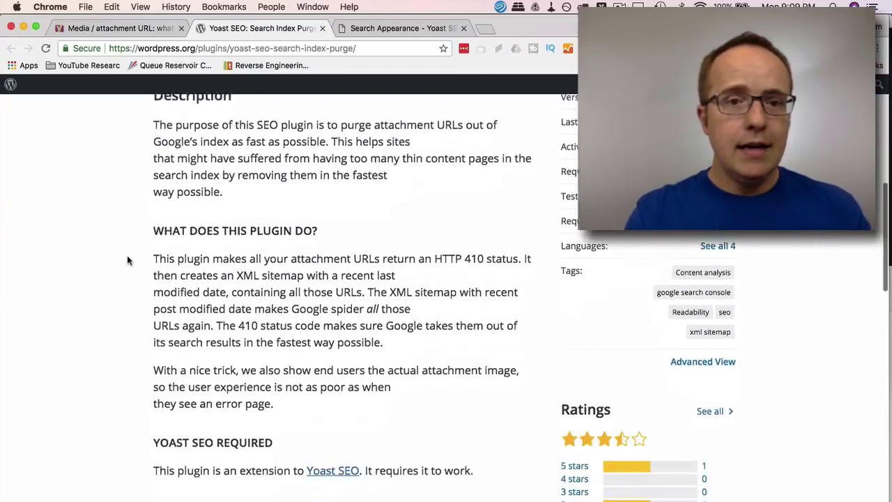
double_click(473, 234)
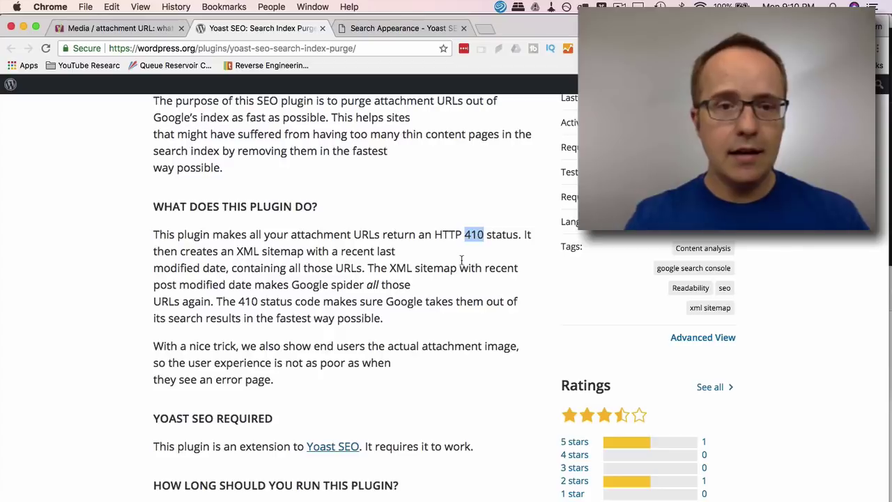
scroll(461, 259, down, 3)
drag(149, 244, 271, 261)
click(268, 261)
drag(153, 245, 283, 276)
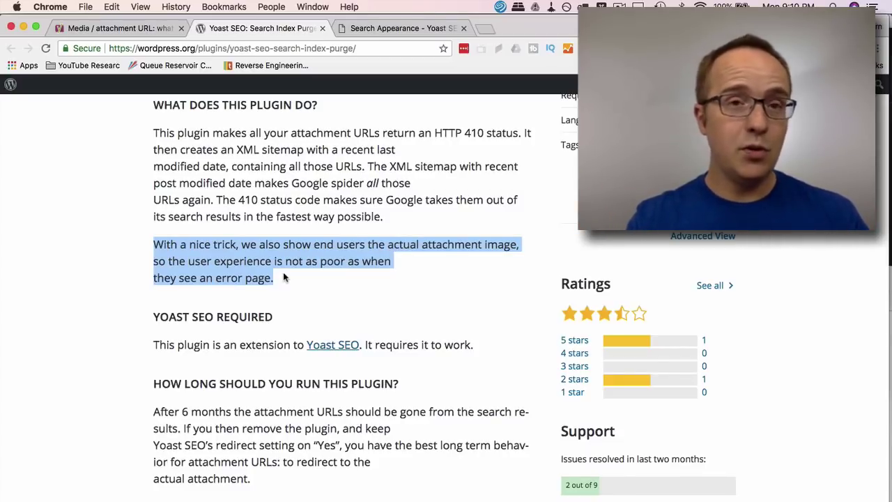
click(283, 278)
scroll(283, 278, down, 5)
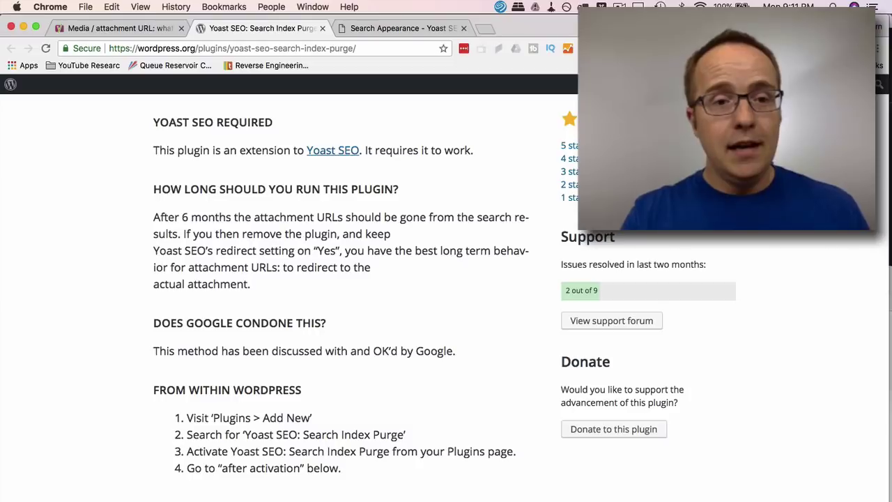
Highlight and clear the 'OK'd by Google' sentence, then go to the Yoast attachment URL article
scroll(143, 310, down, 3)
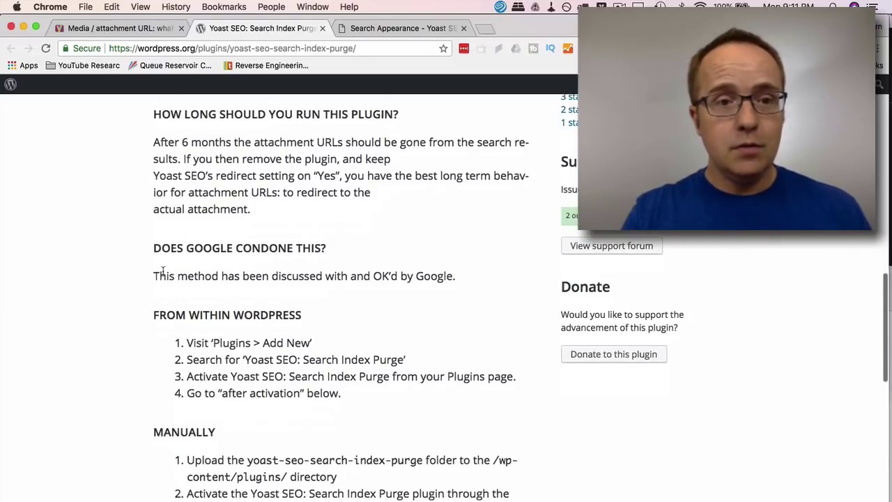
drag(157, 272, 453, 272)
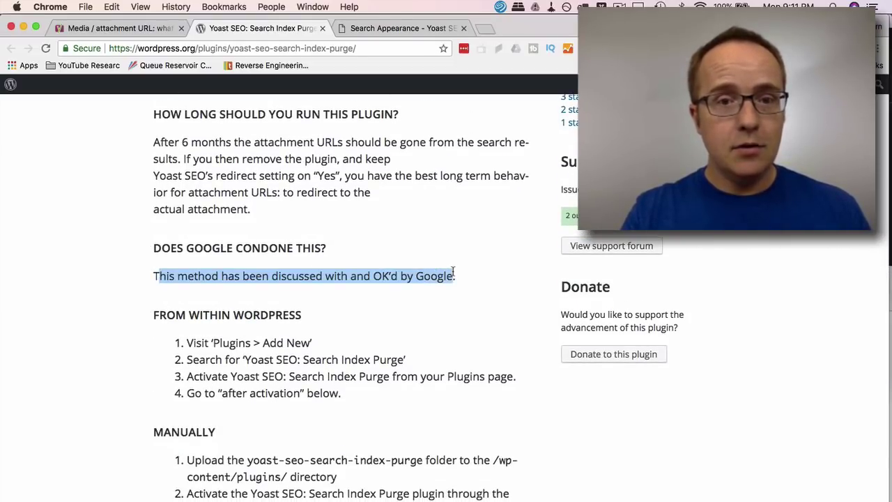
click(453, 276)
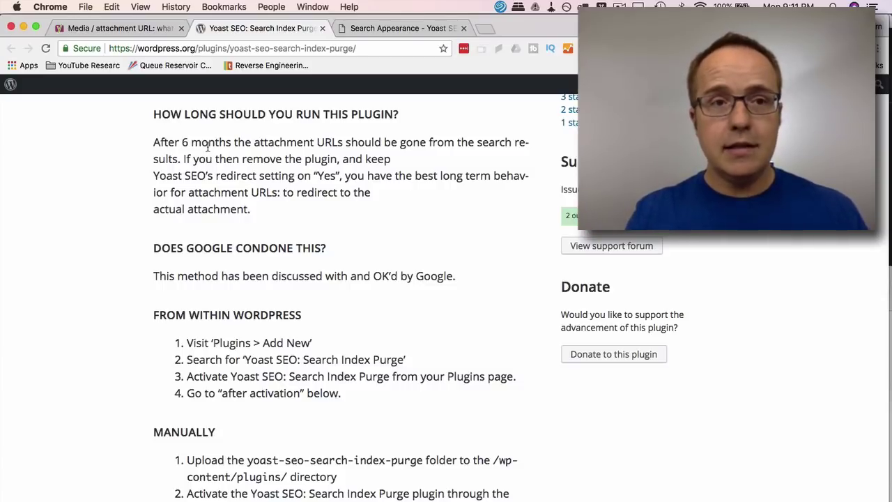
click(73, 27)
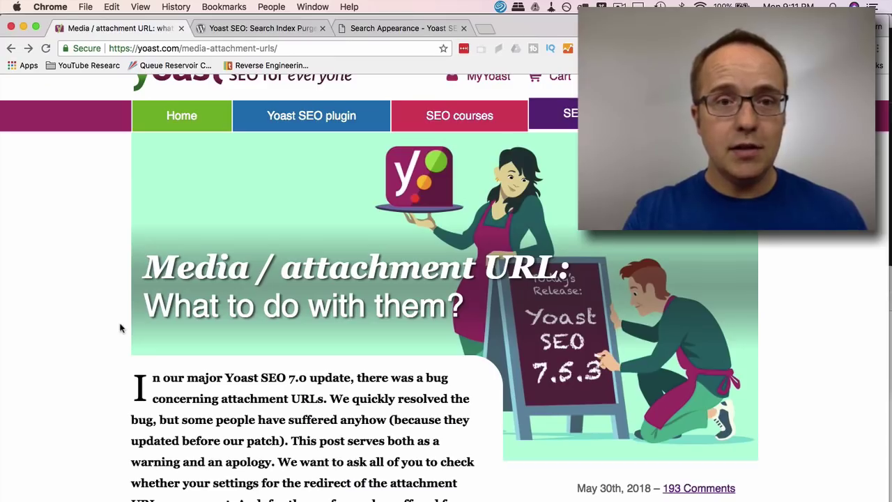
Copy the Google contact's name under 'What did Google say?' and open a new blank tab
scroll(126, 316, up, 2)
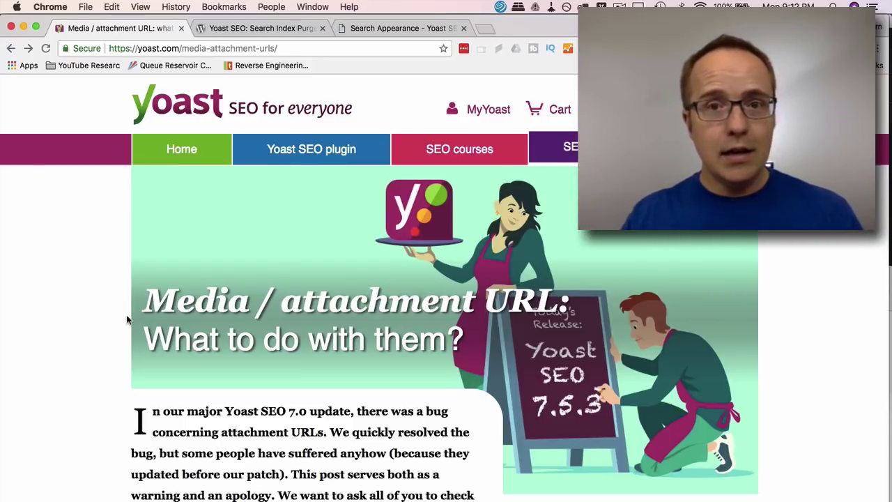
scroll(127, 318, down, 10)
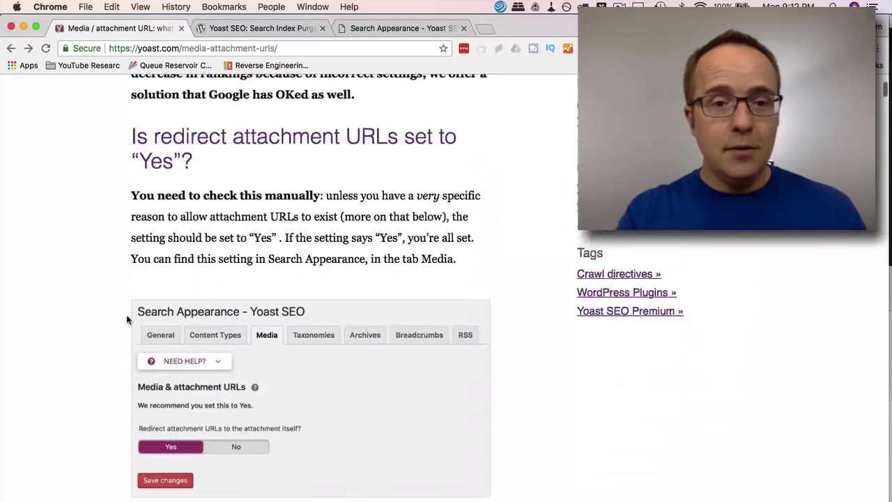
scroll(127, 318, down, 15)
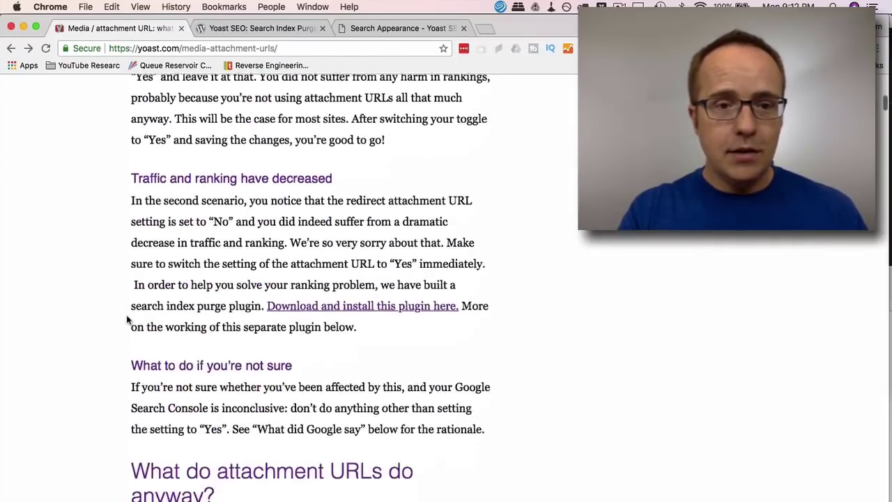
scroll(127, 319, down, 15)
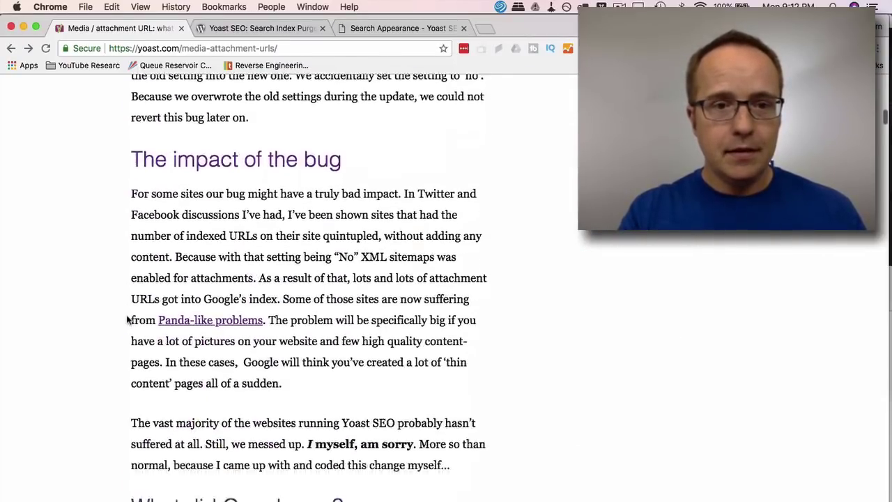
scroll(127, 318, down, 10)
scroll(127, 319, up, 3)
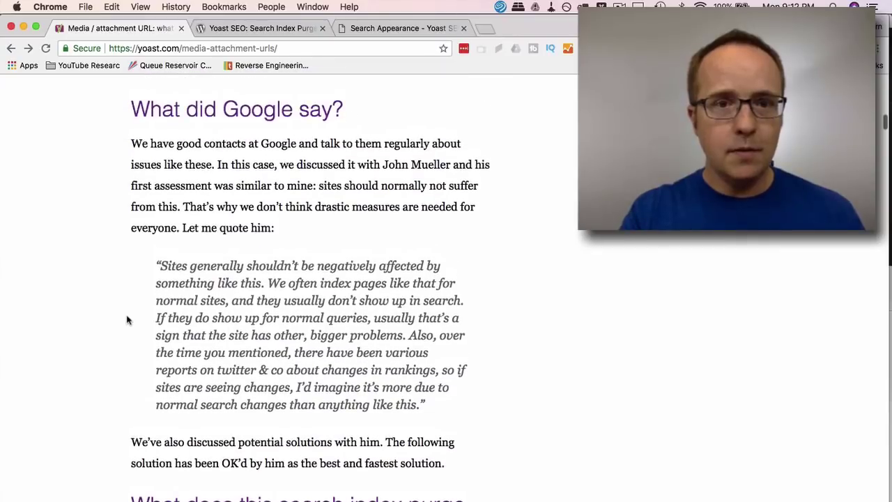
drag(383, 182, 451, 181)
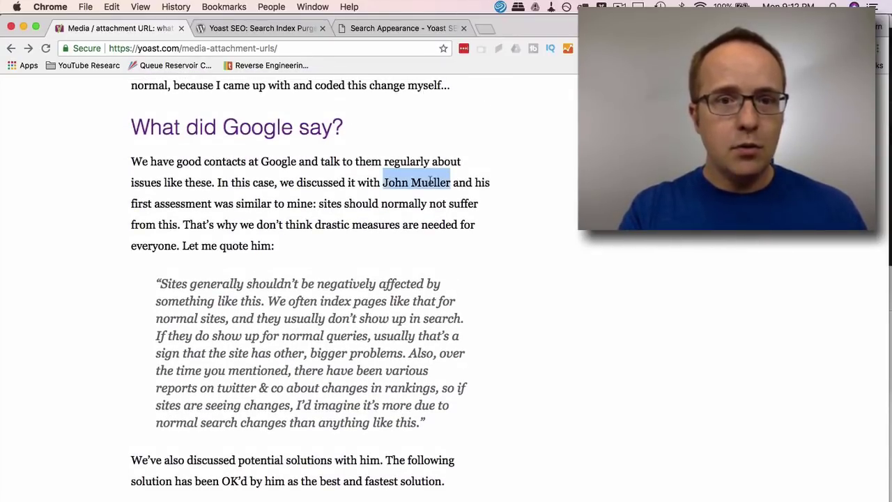
right_click(430, 182)
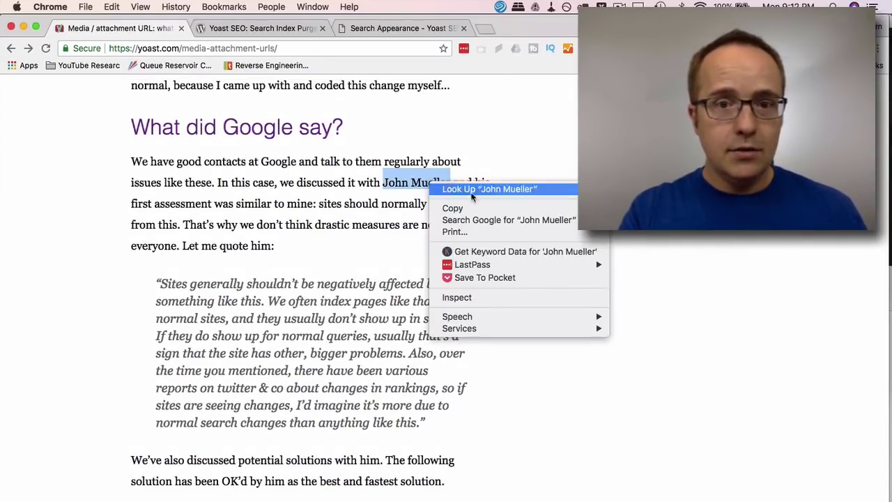
click(472, 208)
click(487, 28)
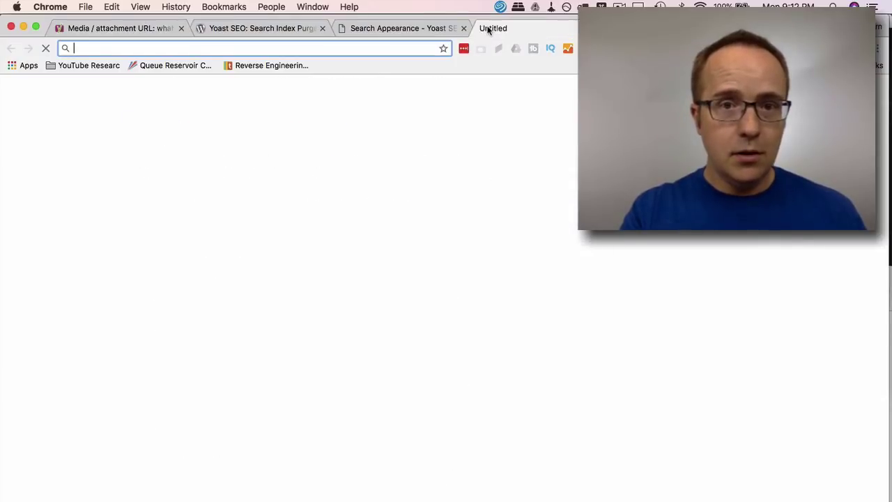